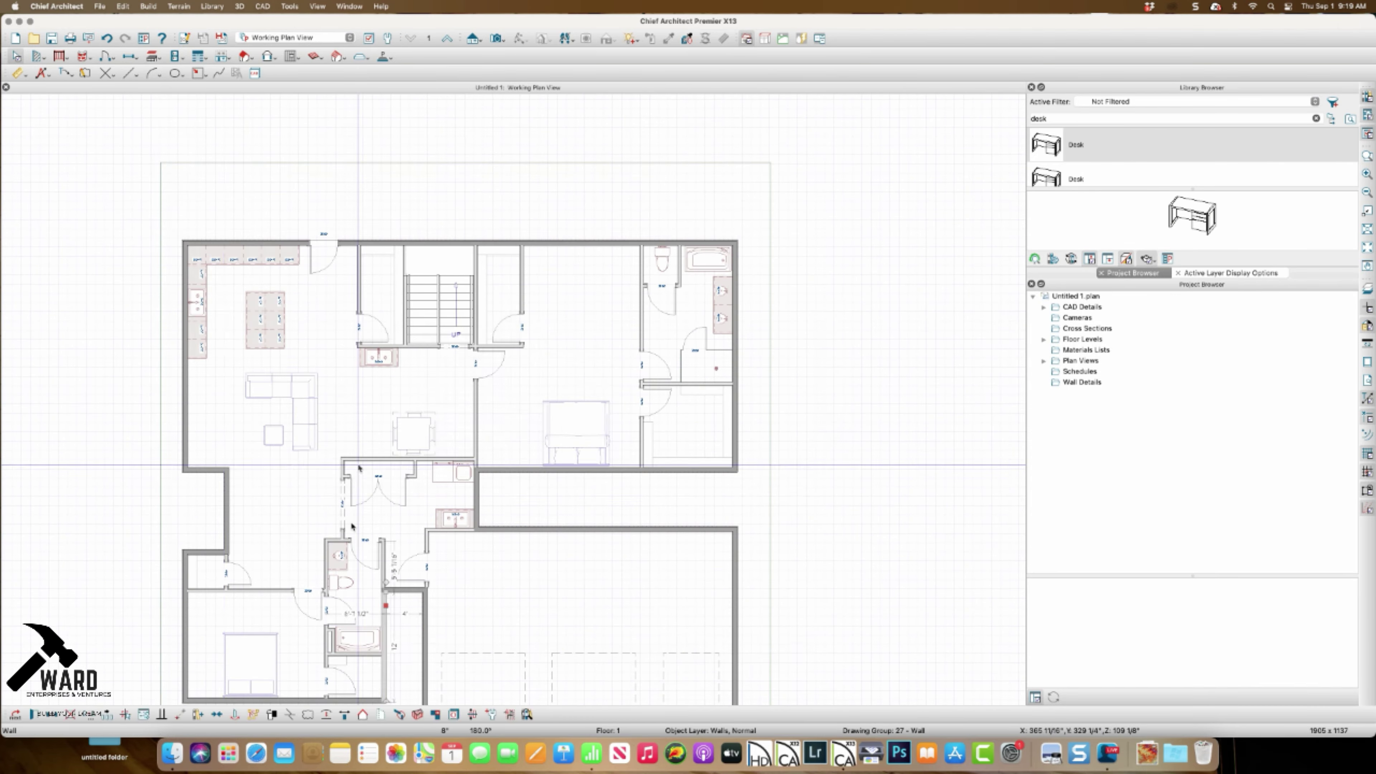
- Open the Wall Specification settings for a house wall
{"action": "double_click", "coordinate": [359, 467]}
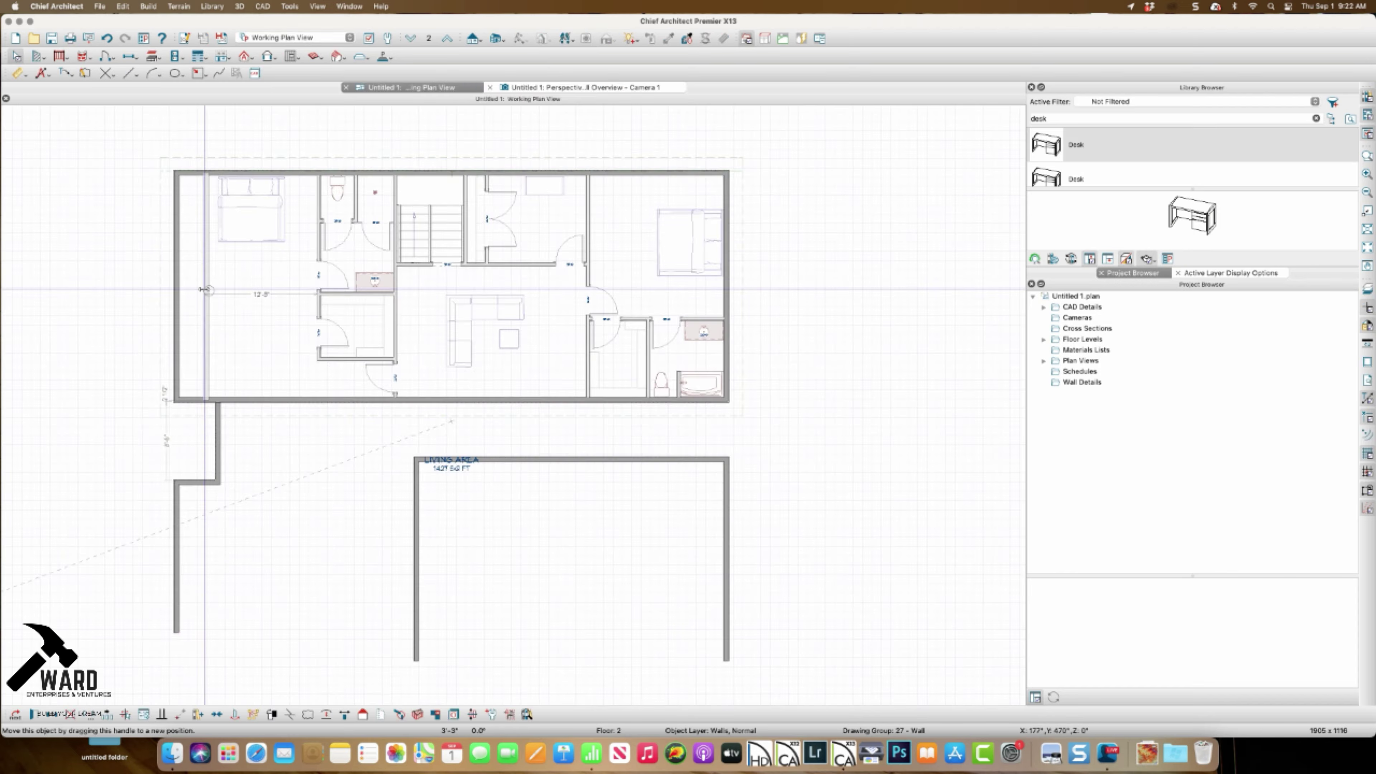
- Return to the 3D perspective view of the house to review the finished exterior
{"action": "left_click", "coordinate": [573, 87]}
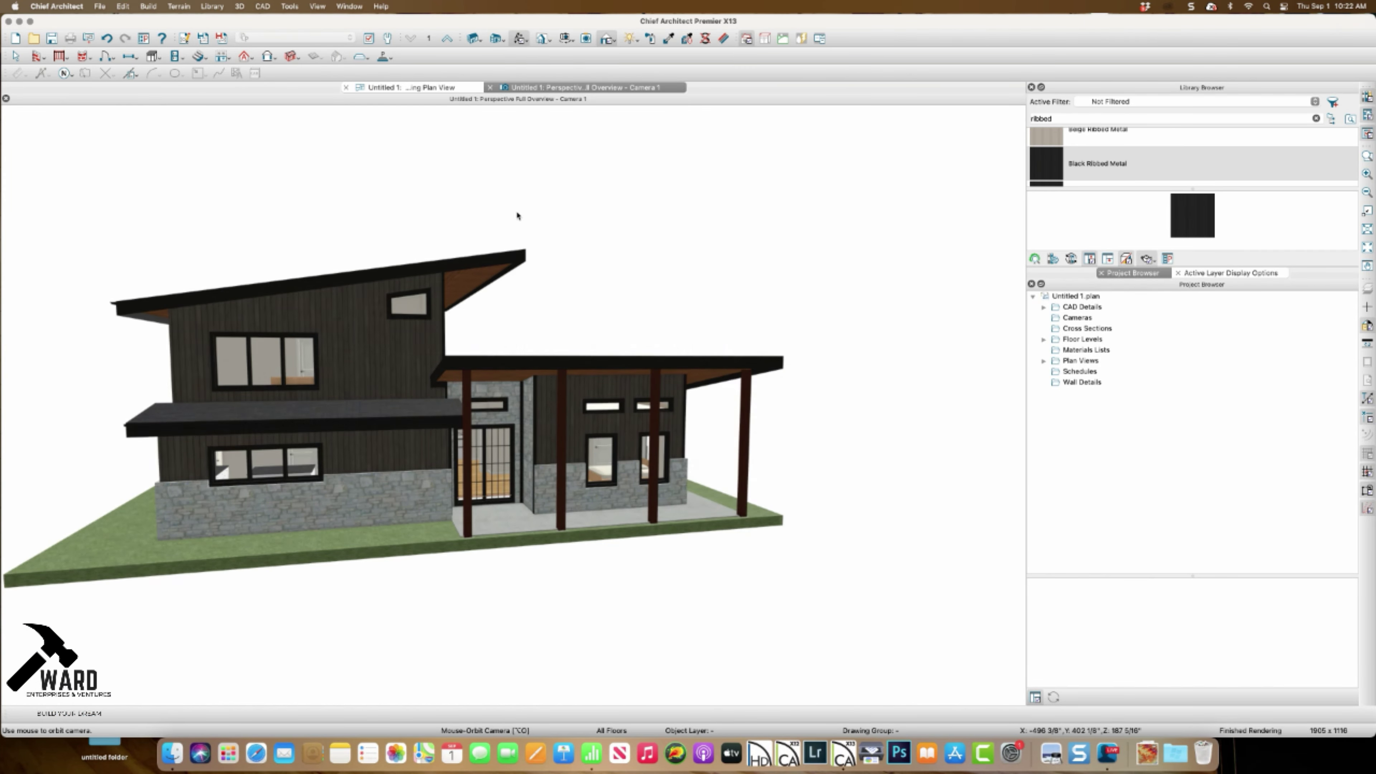
{"action": "left_click_drag", "start_coordinate": [173, 362], "coordinate": [373, 372]}
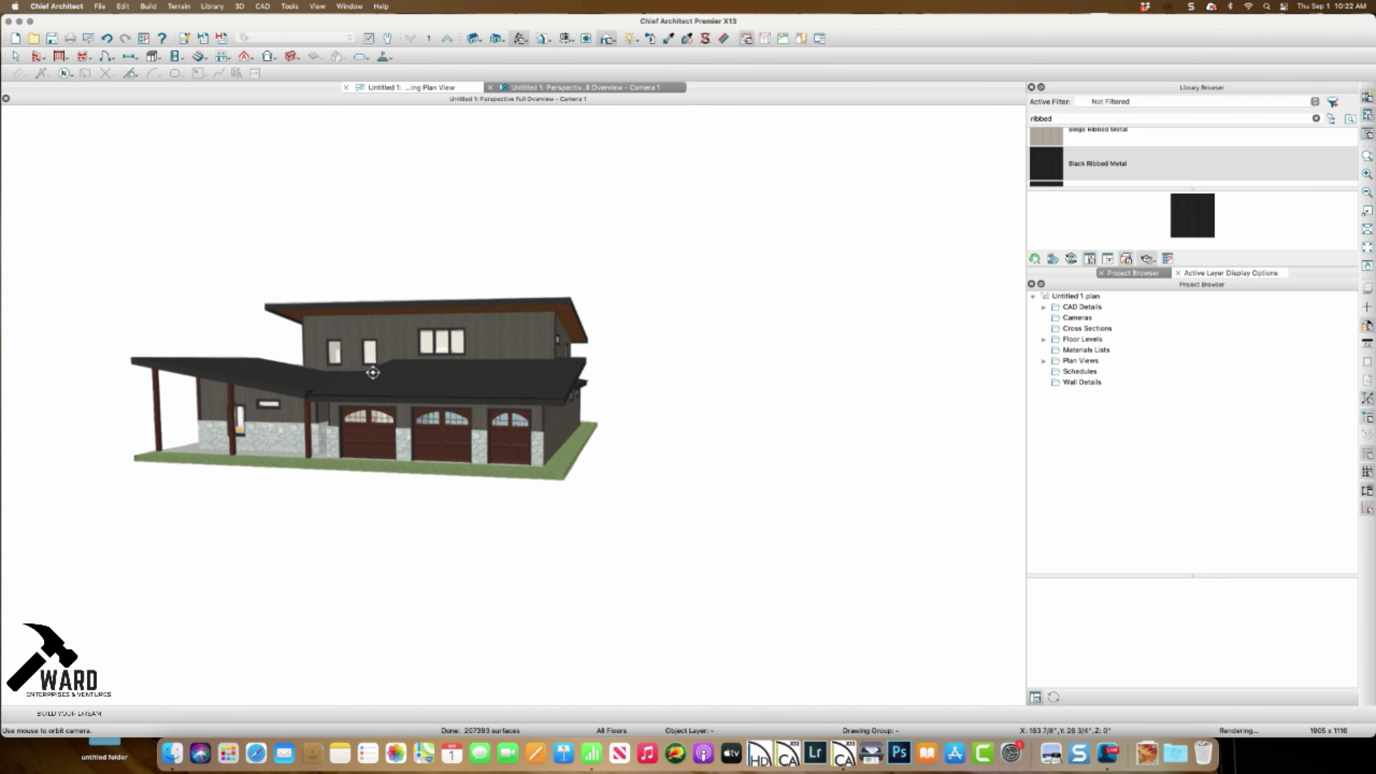
{"action": "mouse_move", "coordinate": [492, 362]}
{"action": "left_mouse_down"}
{"action": "mouse_move", "coordinate": [817, 386]}
{"action": "mouse_move", "coordinate": [615, 382]}
{"action": "mouse_move", "coordinate": [846, 406]}
{"action": "left_mouse_up"}
{"action": "scroll", "coordinate": [846, 406], "scroll_direction": "up", "scroll_amount": 5}
{"action": "scroll", "coordinate": [847, 405], "scroll_direction": "down", "scroll_amount": 5}
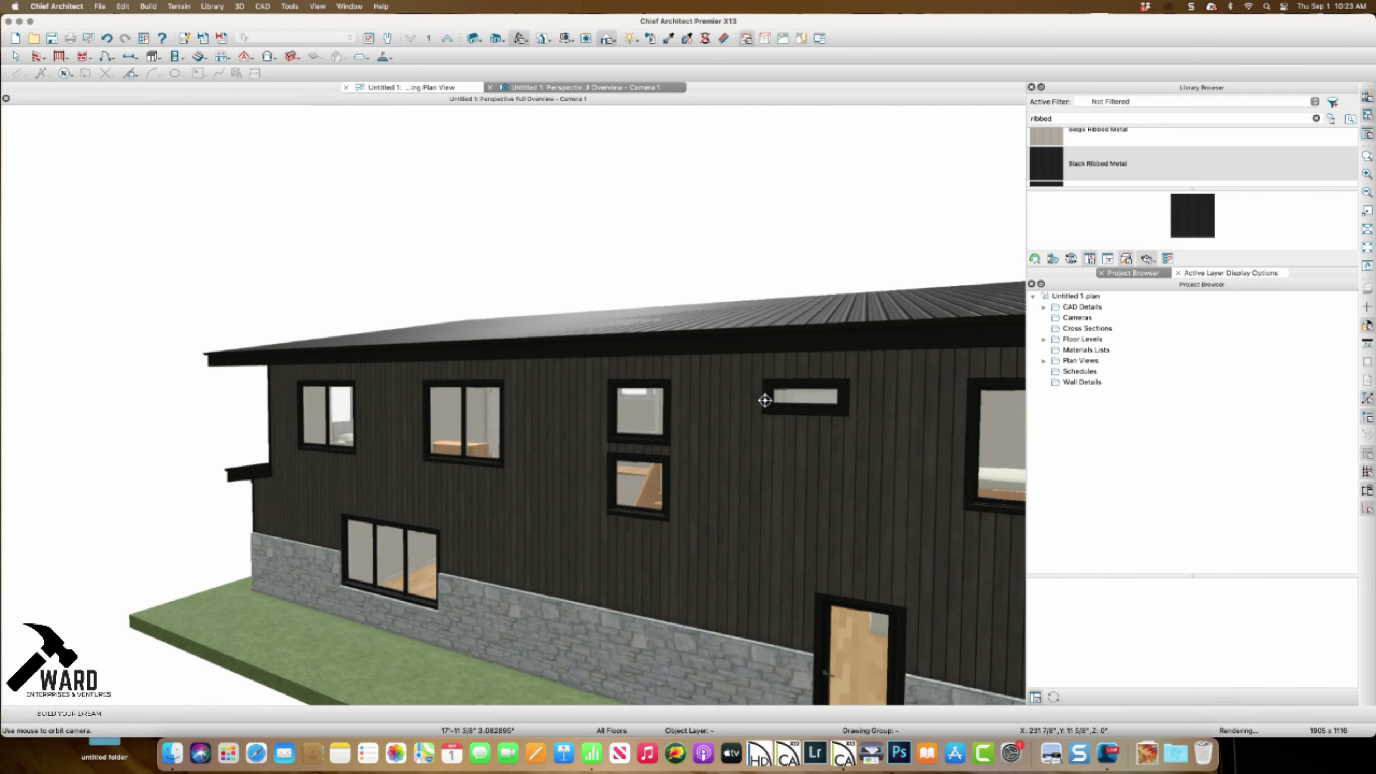
{"action": "mouse_move", "coordinate": [750, 400]}
{"action": "left_mouse_down"}
{"action": "mouse_move", "coordinate": [594, 243]}
{"action": "mouse_move", "coordinate": [759, 286]}
{"action": "mouse_move", "coordinate": [739, 282]}
{"action": "left_mouse_up"}
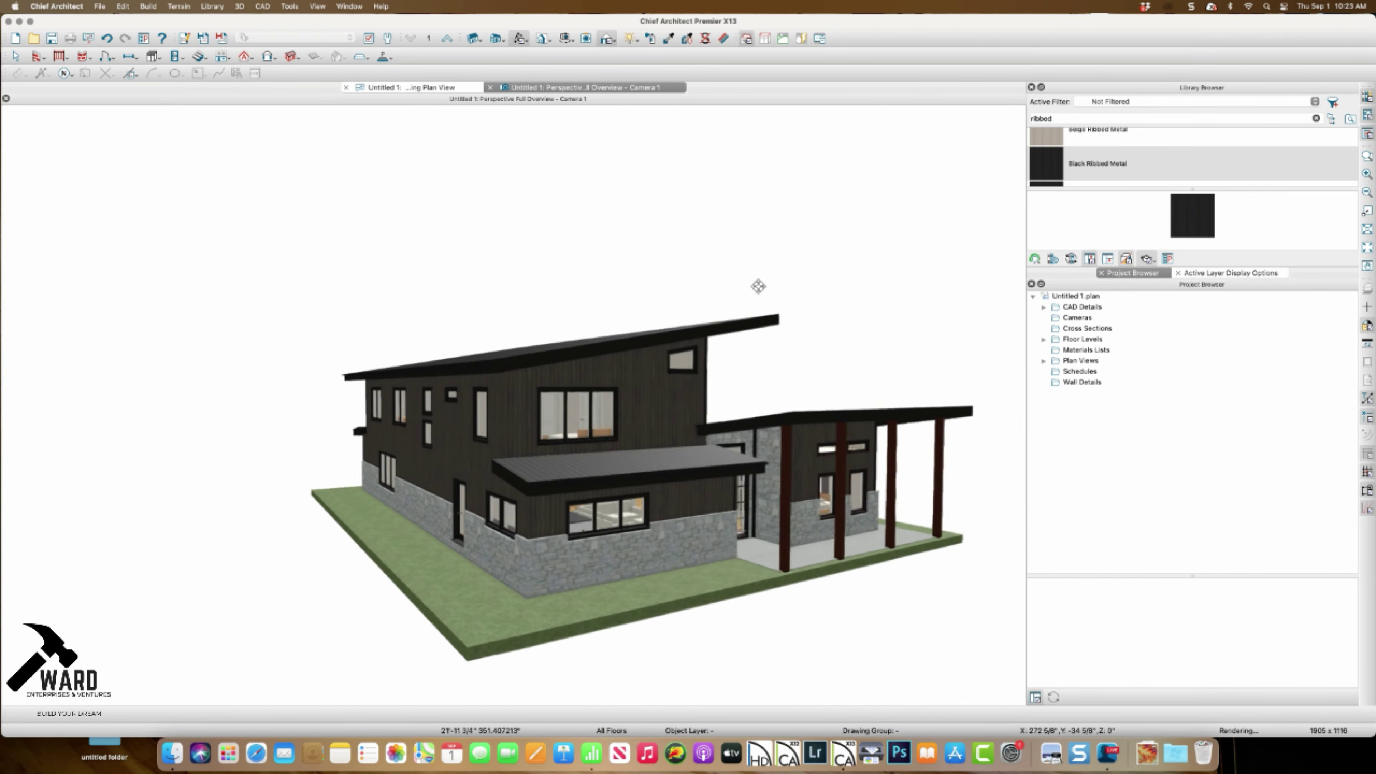
{"action": "left_click", "coordinate": [412, 87]}
{"action": "scroll", "coordinate": [99, 116], "scroll_direction": "down", "scroll_amount": 2}
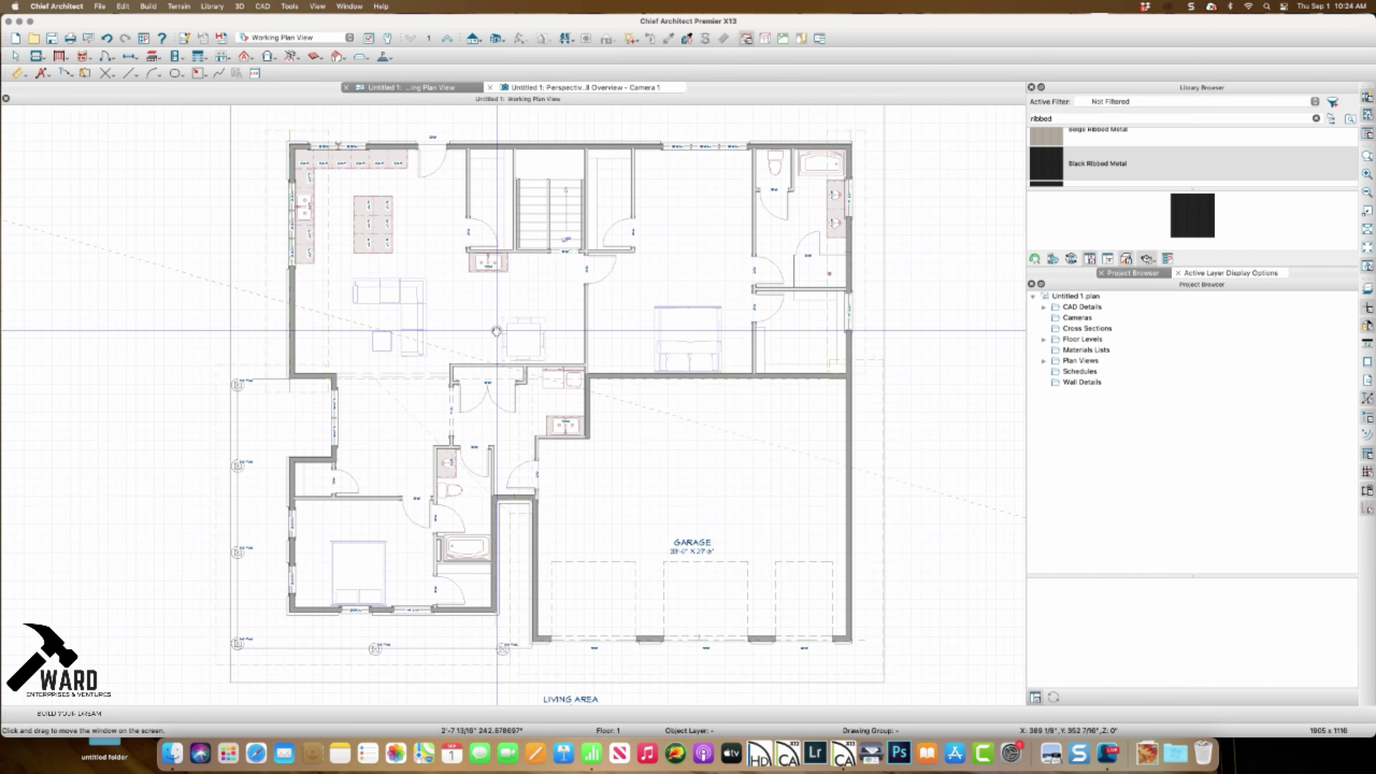
{"action": "scroll", "coordinate": [98, 116], "scroll_direction": "down", "scroll_amount": 2}
{"action": "left_click", "coordinate": [447, 42]}
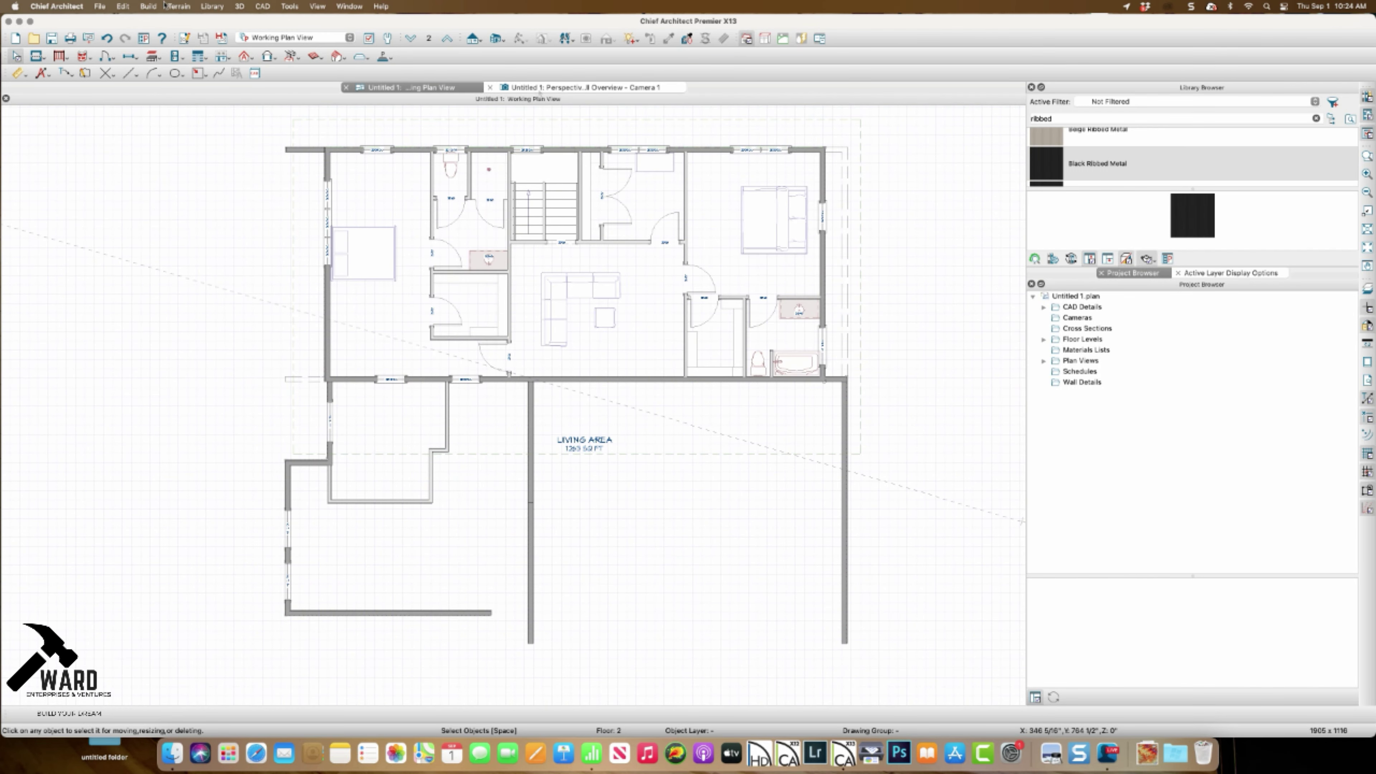
{"action": "left_click", "coordinate": [585, 87]}
{"action": "left_click_drag", "start_coordinate": [867, 472], "coordinate": [479, 473]}
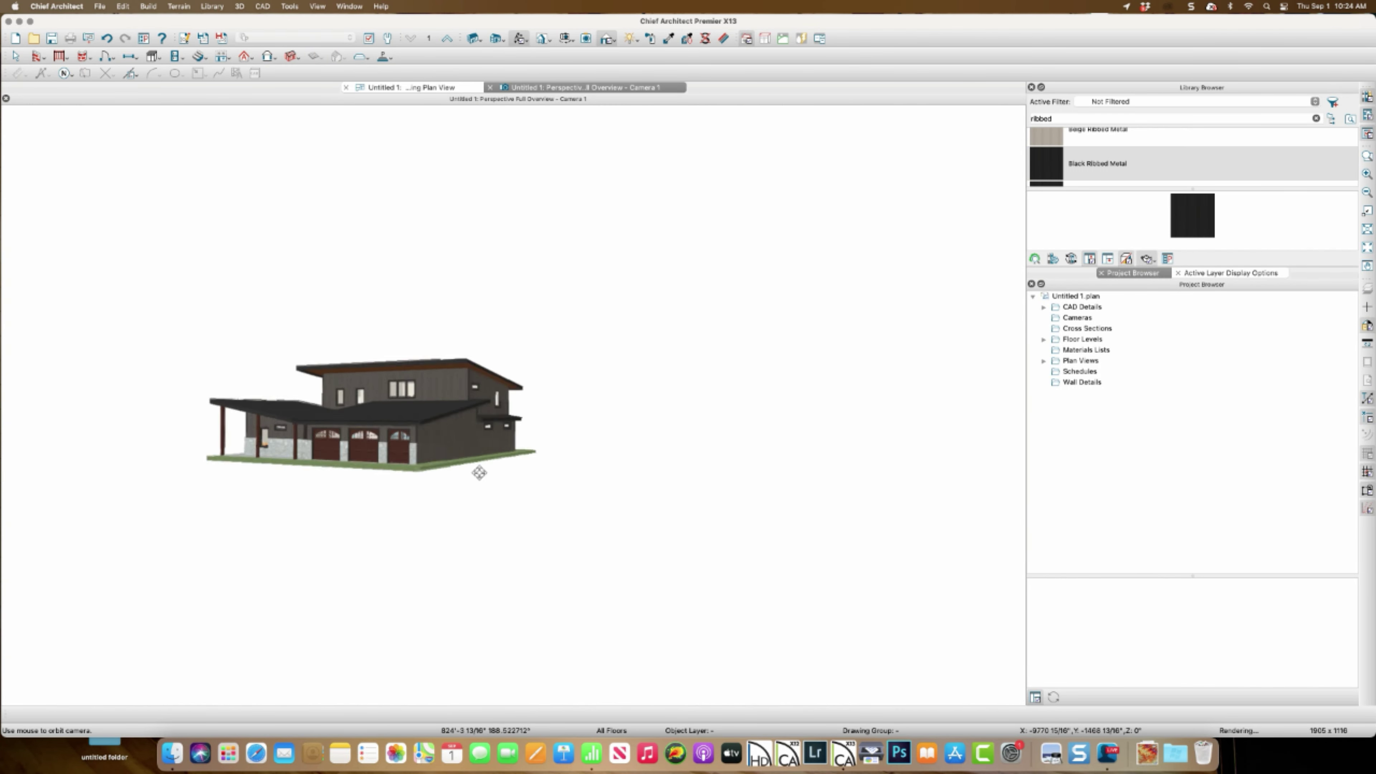
{"action": "mouse_move", "coordinate": [727, 417]}
{"action": "left_mouse_down"}
{"action": "mouse_move", "coordinate": [544, 394]}
{"action": "mouse_move", "coordinate": [298, 400]}
{"action": "left_mouse_up"}
{"action": "scroll", "coordinate": [295, 400], "scroll_direction": "up", "scroll_amount": 3}
{"action": "scroll", "coordinate": [295, 400], "scroll_direction": "down", "scroll_amount": 5}
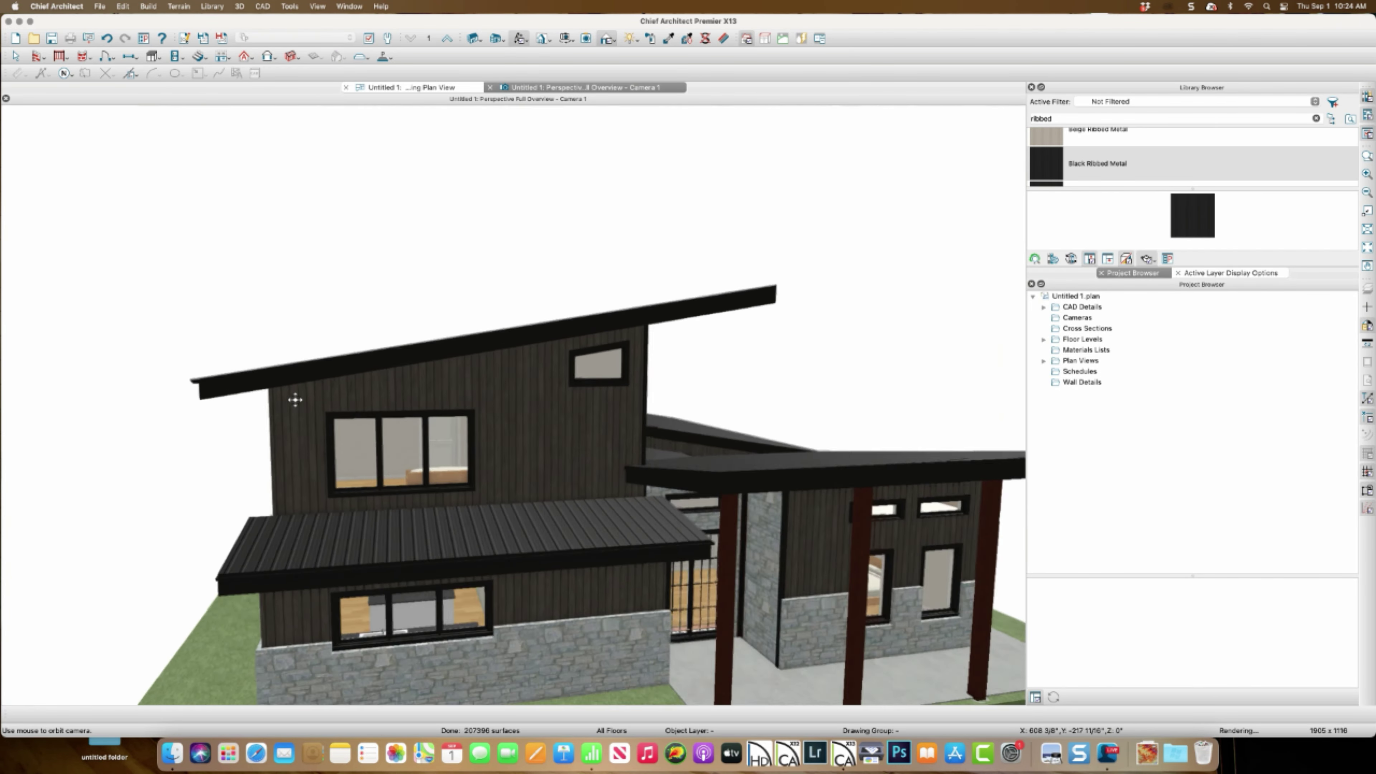
{"action": "scroll", "coordinate": [292, 400], "scroll_direction": "down", "scroll_amount": 3}
{"action": "scroll", "coordinate": [291, 399], "scroll_direction": "down", "scroll_amount": 1}
{"action": "scroll", "coordinate": [290, 395], "scroll_direction": "down", "scroll_amount": 1}
{"action": "scroll", "coordinate": [291, 396], "scroll_direction": "up", "scroll_amount": 2}
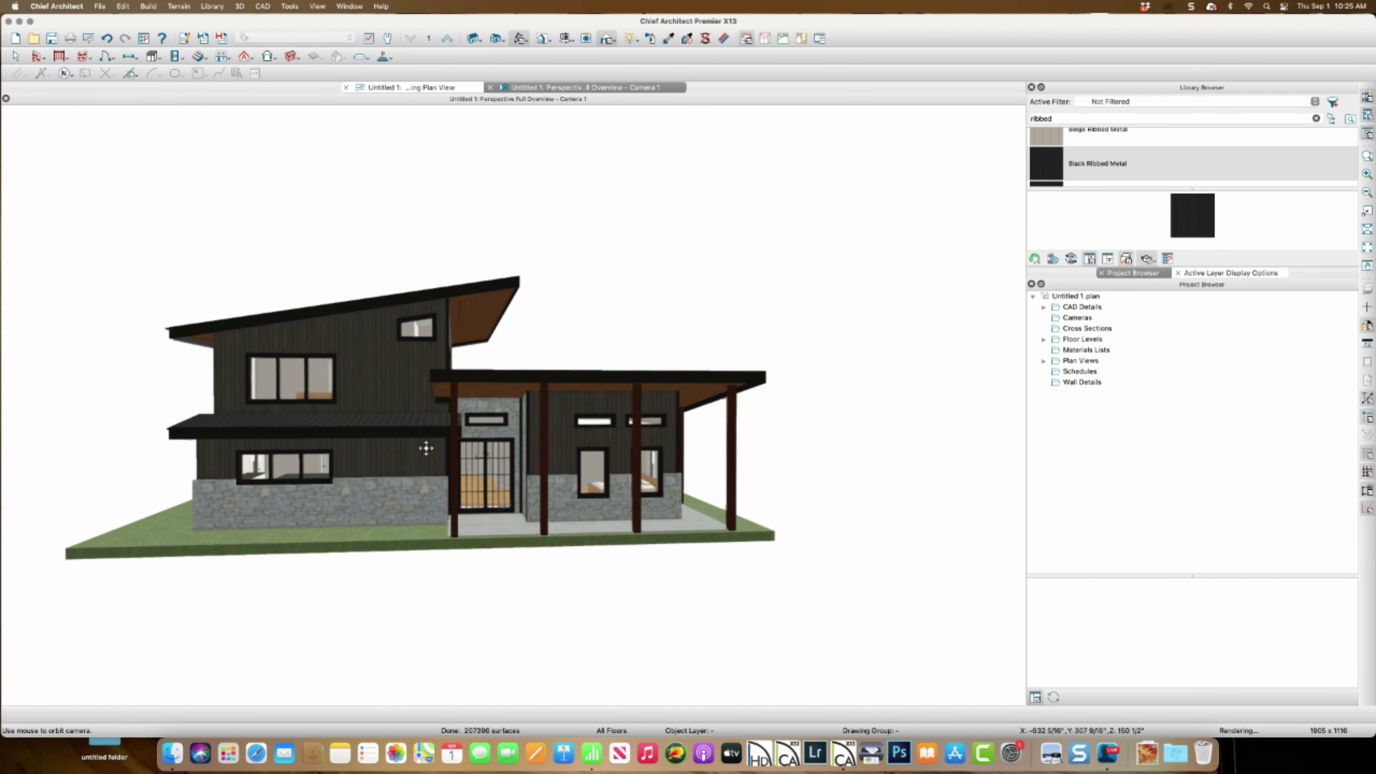
{"action": "scroll", "coordinate": [292, 399], "scroll_direction": "up", "scroll_amount": 3}
{"action": "scroll", "coordinate": [424, 448], "scroll_direction": "up", "scroll_amount": 3}
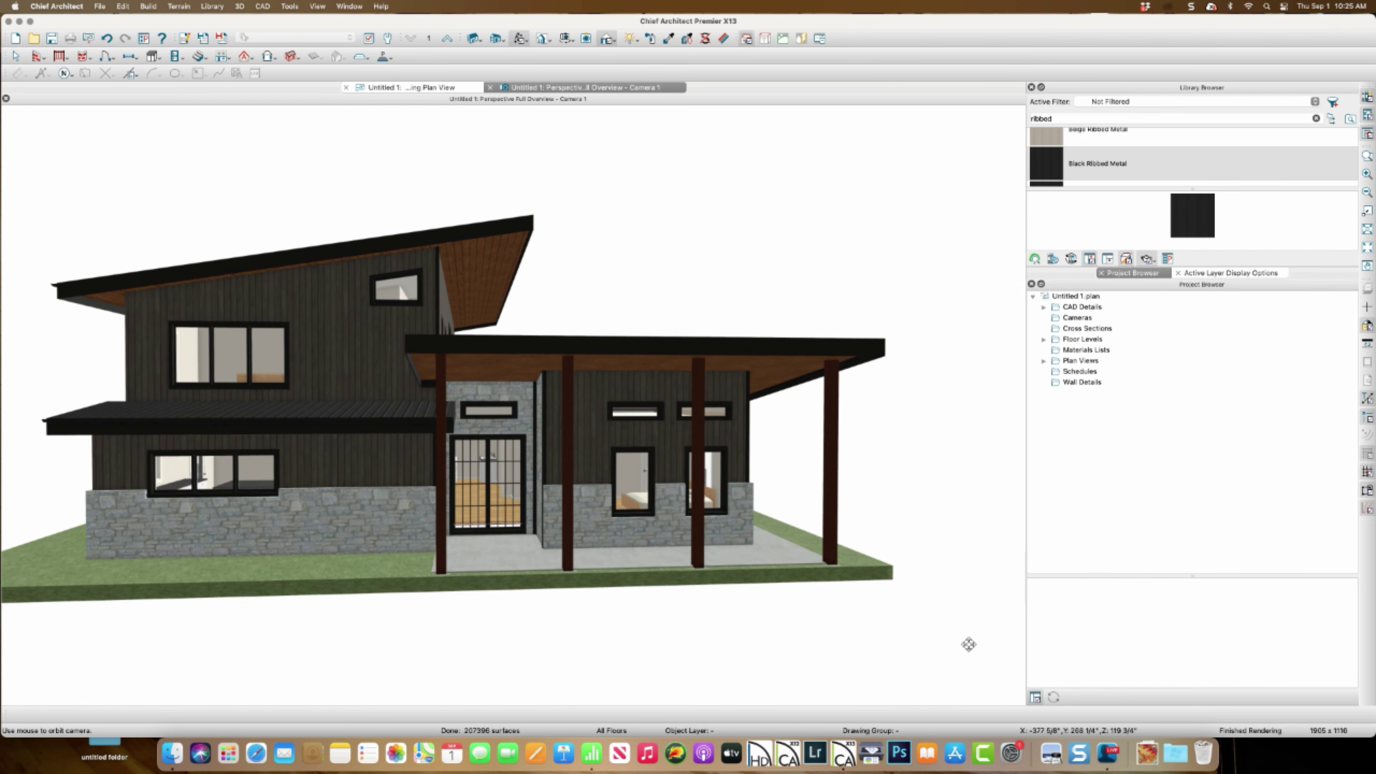